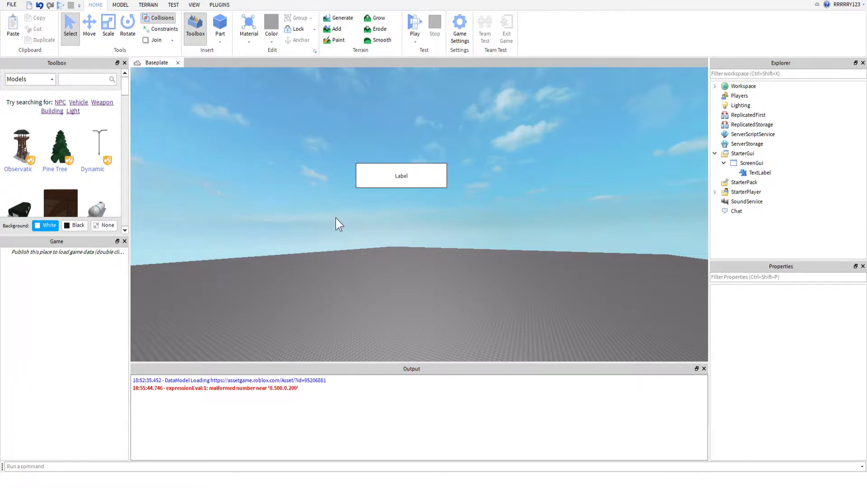
# Tilt the camera up toward the sky and select the MODEL tab's Move snap value for editing.
pyautogui.scroll(10, 354, 232)
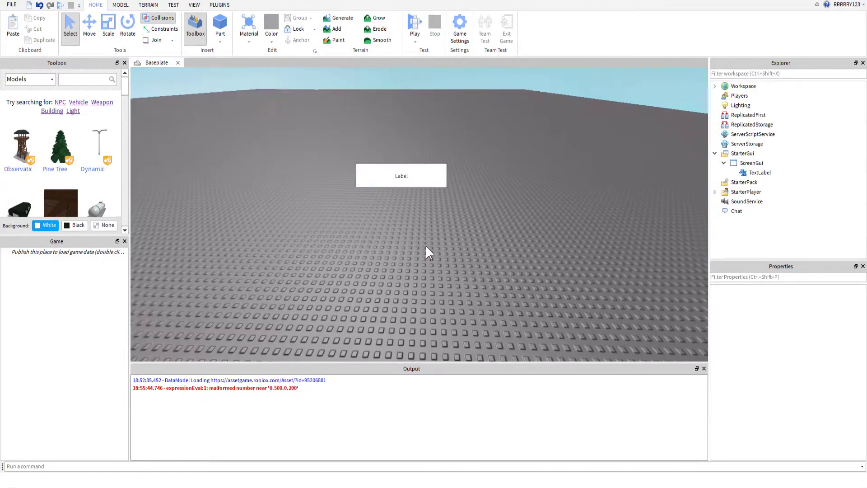
pyautogui.moveTo(426, 245); pyautogui.dragTo(426, 246, button='right')
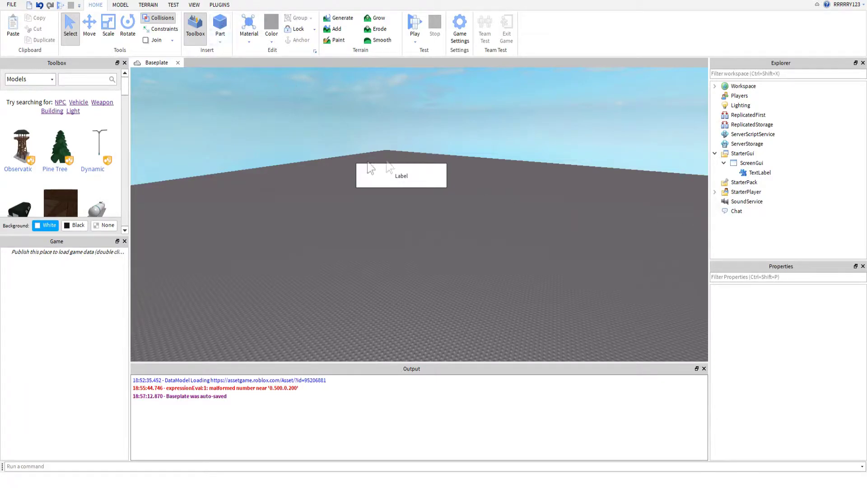
pyautogui.scroll(-1, 253, 39)
pyautogui.doubleClick(199, 34)
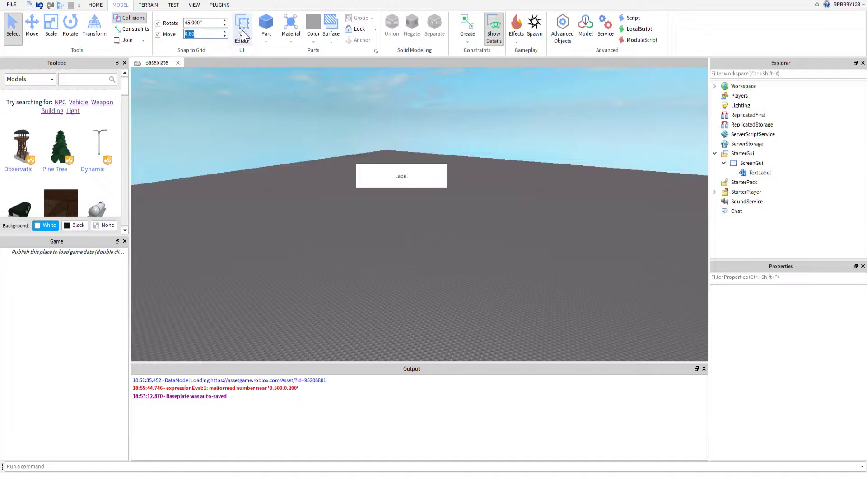
# Set move snapping to 1 stud and turn on the UI Editor.
pyautogui.write('1')
pyautogui.press('Return')
pyautogui.click(243, 44)
# Drag and enlarge the Label box, then give the 3D view more vertical room.
pyautogui.moveTo(424, 170); pyautogui.dragTo(443, 243)
pyautogui.click(505, 210)
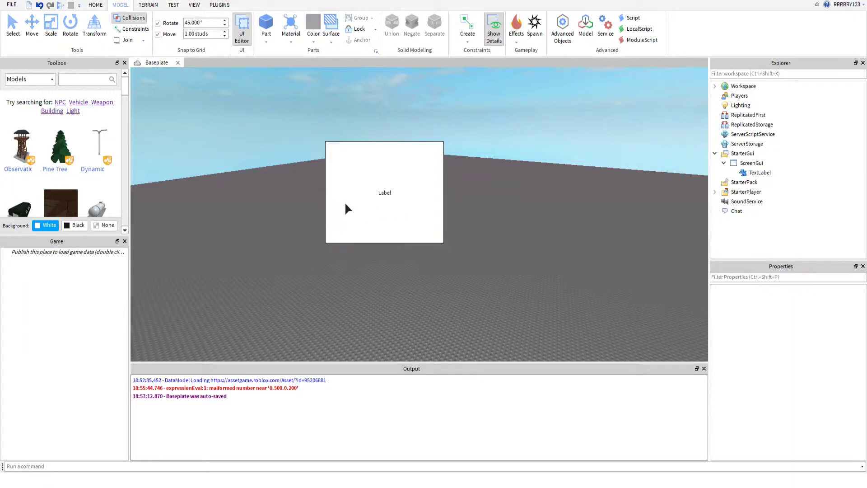
pyautogui.moveTo(129, 246); pyautogui.dragTo(83, 342)
pyautogui.moveTo(235, 363)
pyautogui.mouseDown()
pyautogui.moveTo(247, 268)
pyautogui.moveTo(239, 158)
pyautogui.moveTo(250, 189)
pyautogui.moveTo(229, 392)
pyautogui.moveTo(226, 374)
pyautogui.mouseUp()
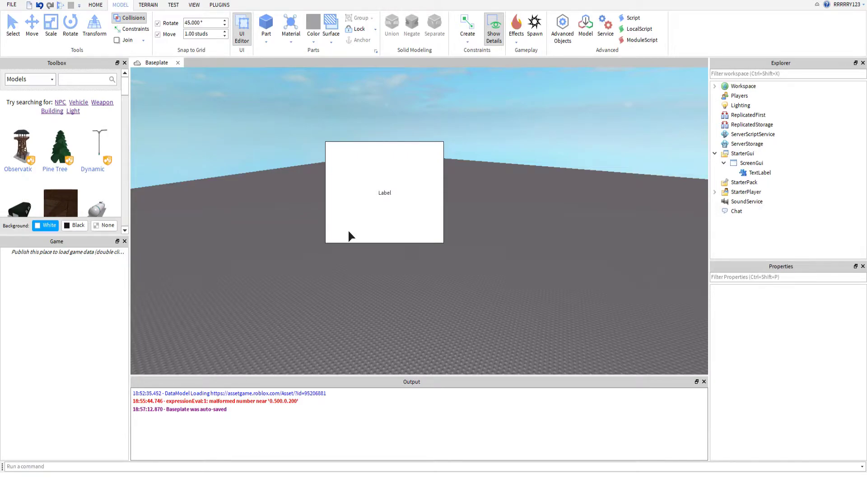
# Shrink the Label box, move it toward the middle, then reselect it to see its properties.
pyautogui.moveTo(350, 236); pyautogui.dragTo(158, 161)
pyautogui.moveTo(254, 175); pyautogui.dragTo(216, 136)
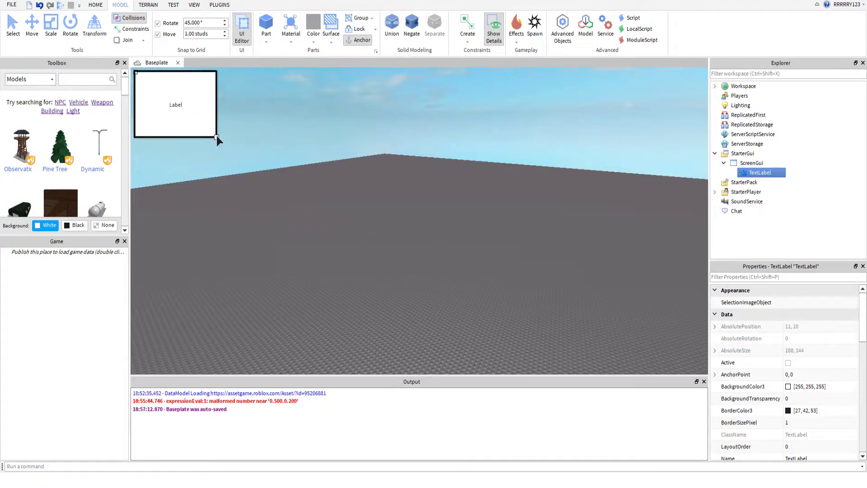
pyautogui.click(286, 136)
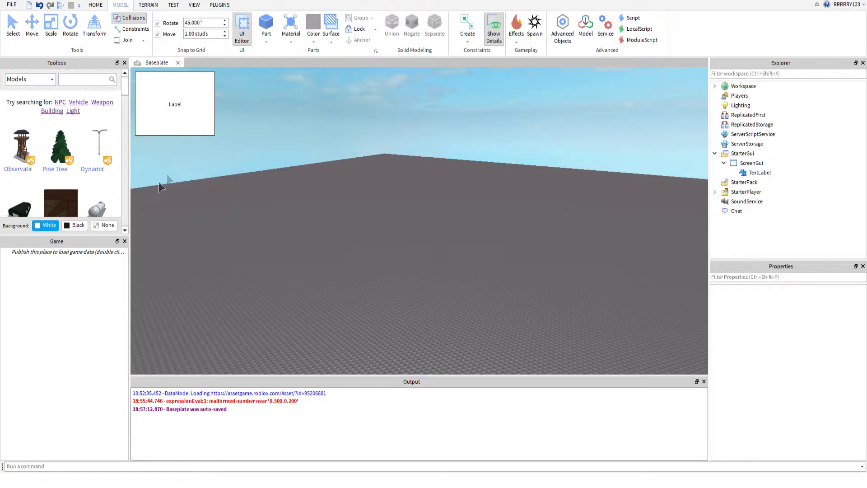
pyautogui.moveTo(175, 118); pyautogui.dragTo(333, 231)
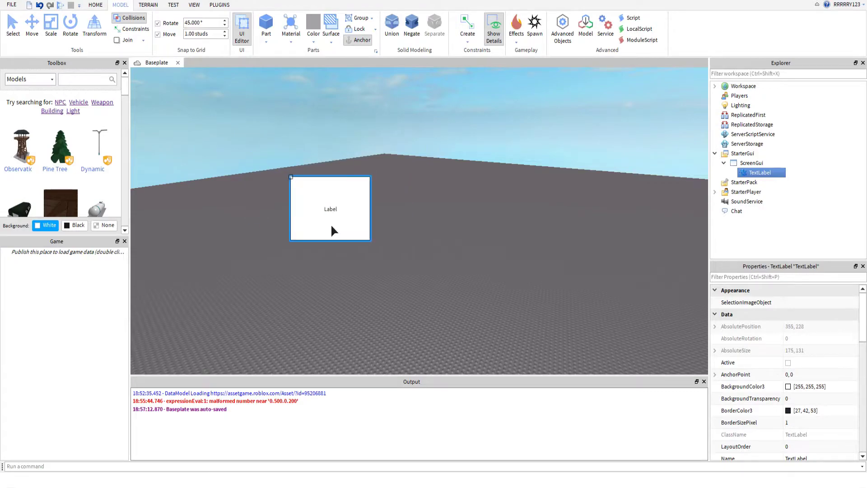
pyautogui.click(456, 256)
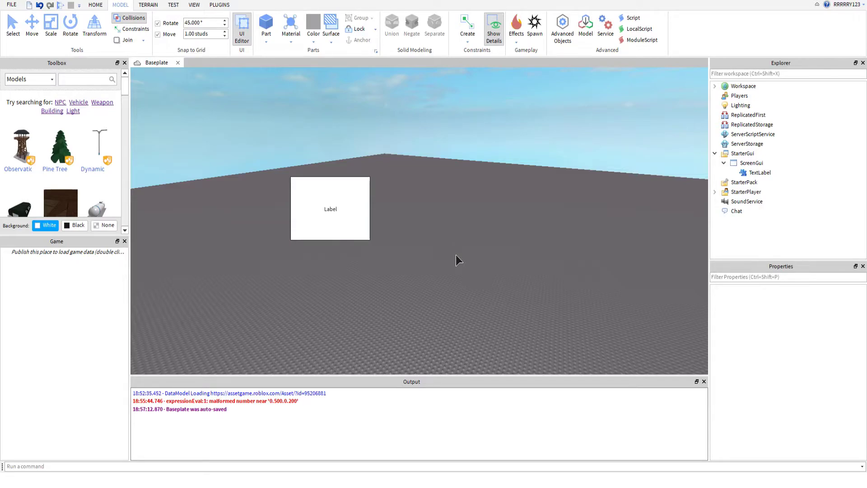
pyautogui.click(315, 213)
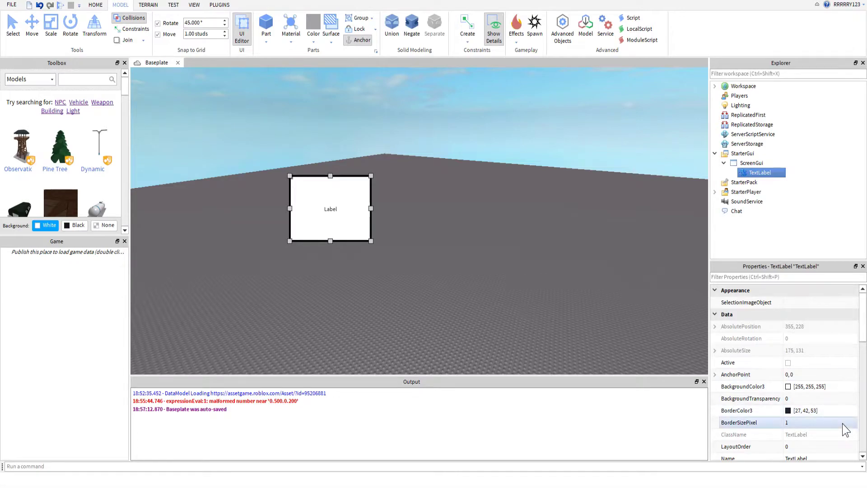
# Expand the label's Position property to show its X and Y Scale and Offset.
pyautogui.scroll(-3, 782, 376)
pyautogui.scroll(-1, 773, 382)
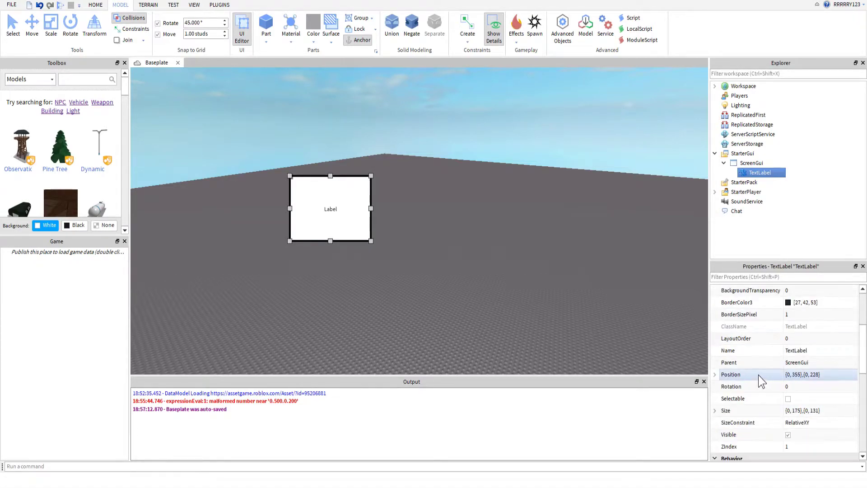
pyautogui.click(716, 375)
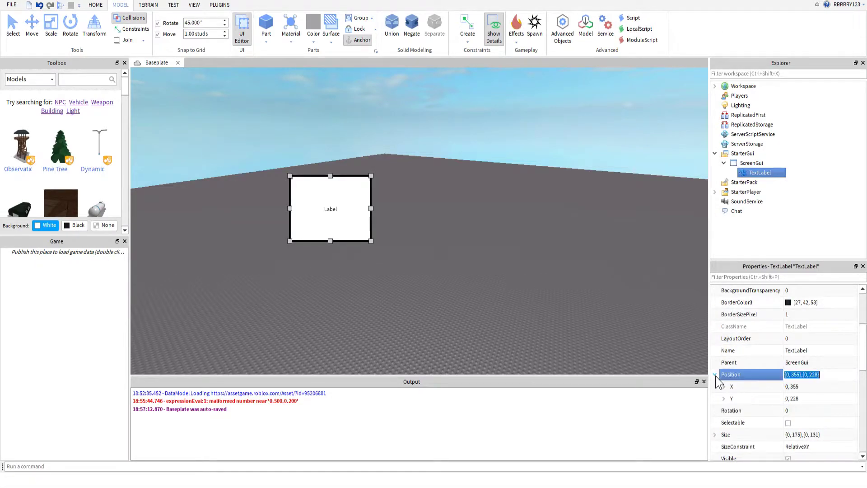
pyautogui.click(724, 387)
pyautogui.scroll(-1, 723, 397)
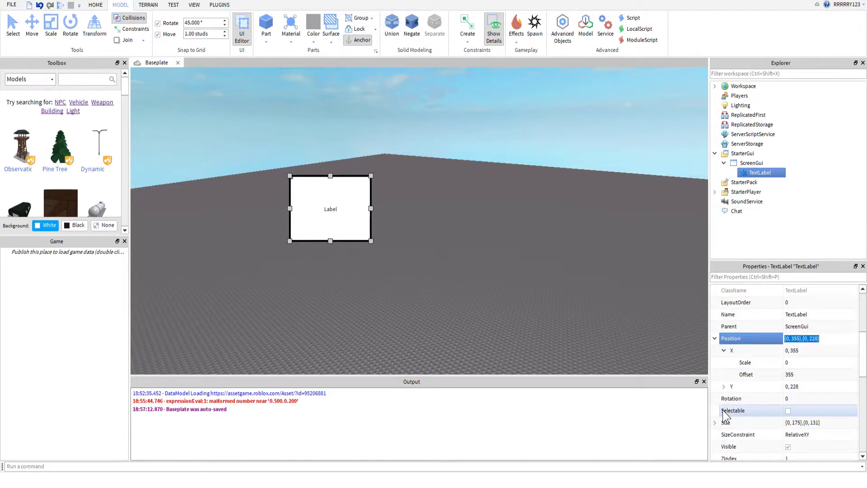
pyautogui.click(724, 387)
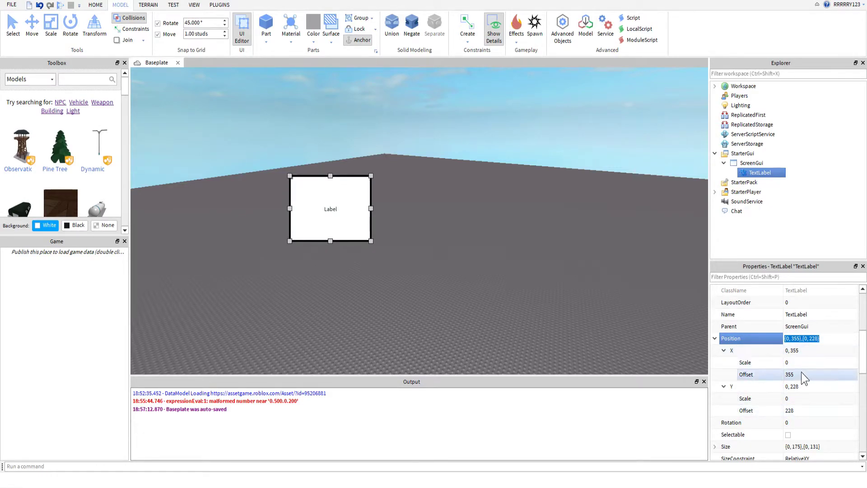
# Set Position Y Offset to 0 and X Offset to 0.
pyautogui.click(807, 409)
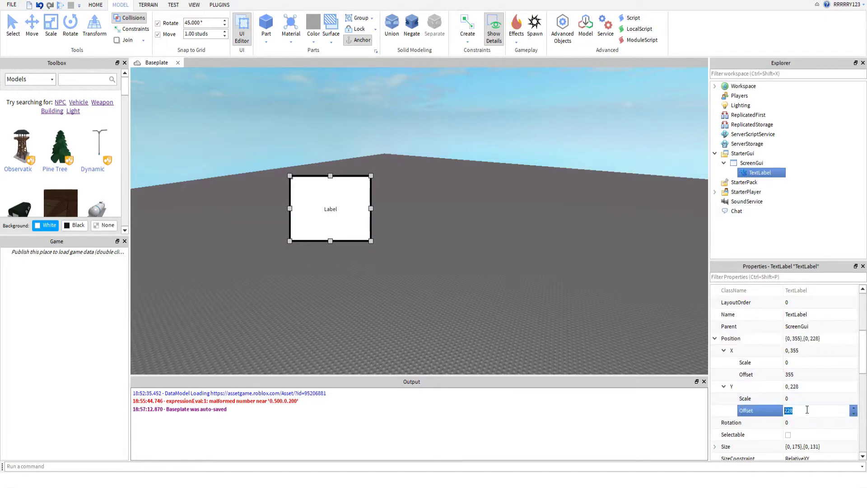
pyautogui.write('0')
pyautogui.click(799, 398)
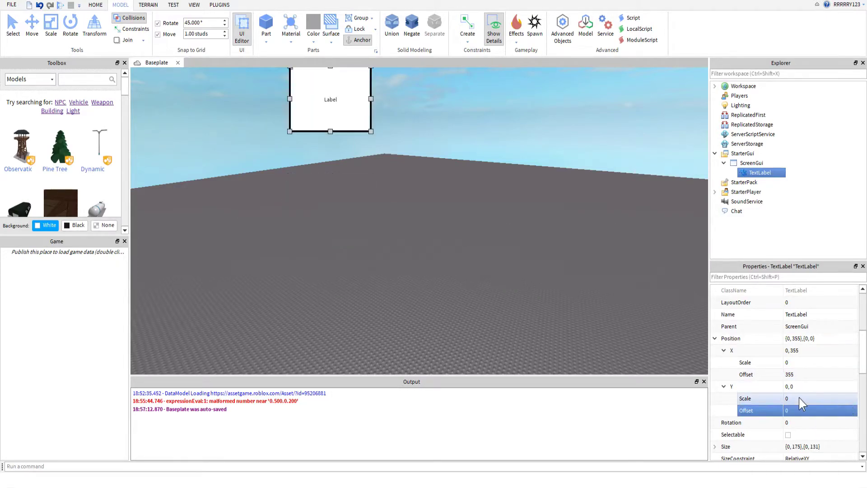
pyautogui.click(820, 375)
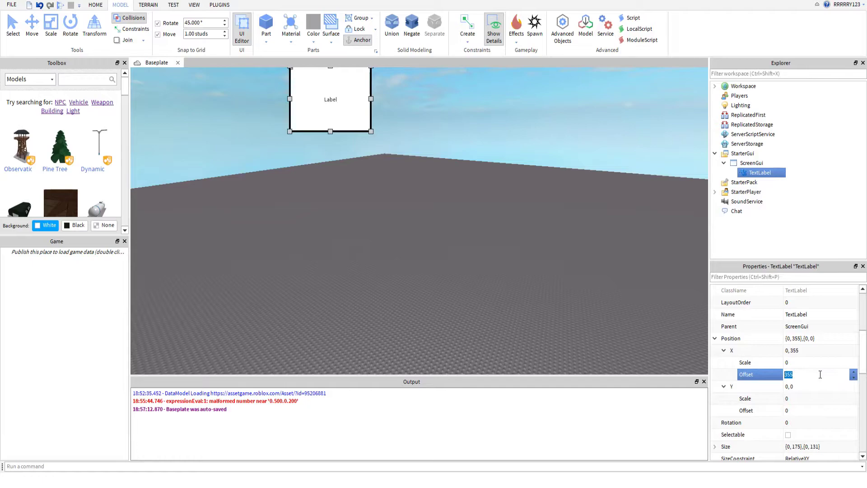
pyautogui.write('0')
pyautogui.press('Return')
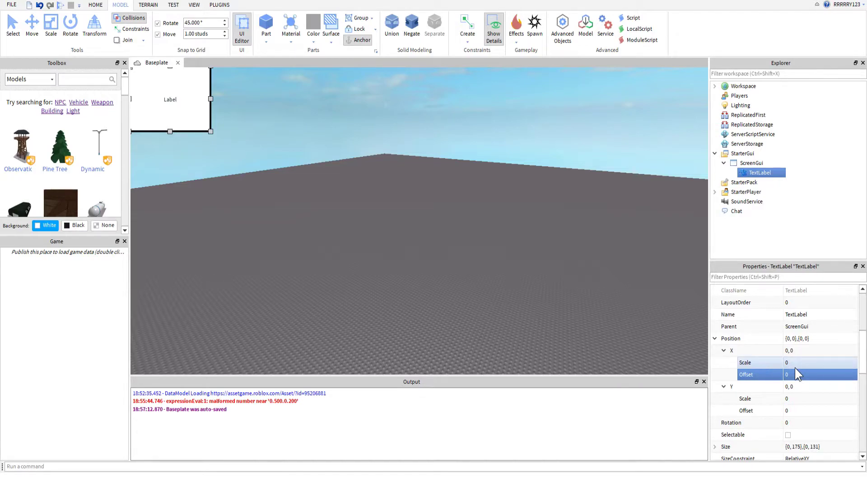
# Set the label's Position X Scale to 0.5.
pyautogui.click(795, 367)
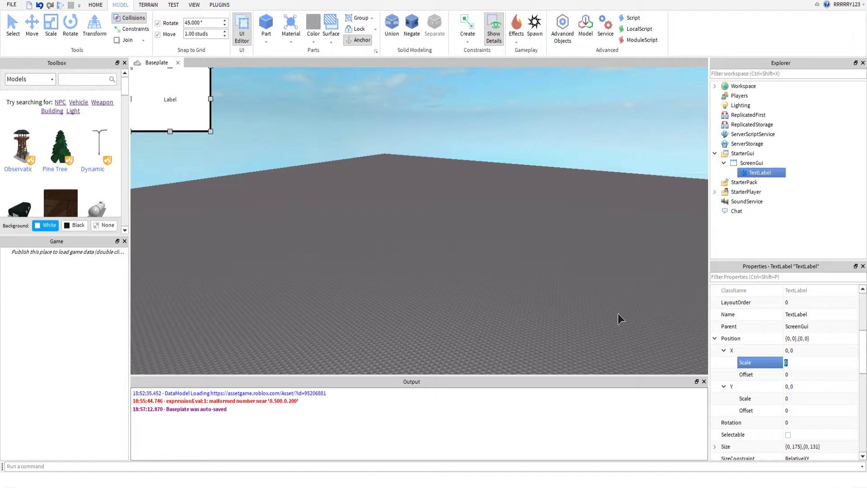
pyautogui.press('Return')
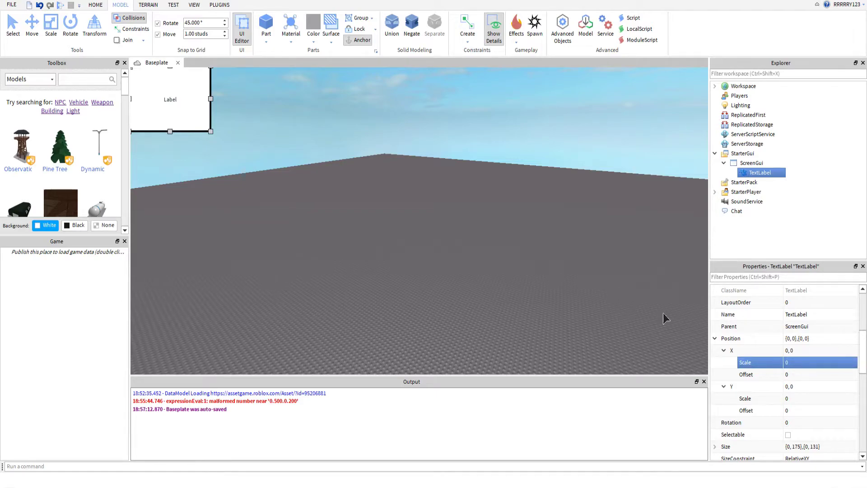
pyautogui.click(807, 364)
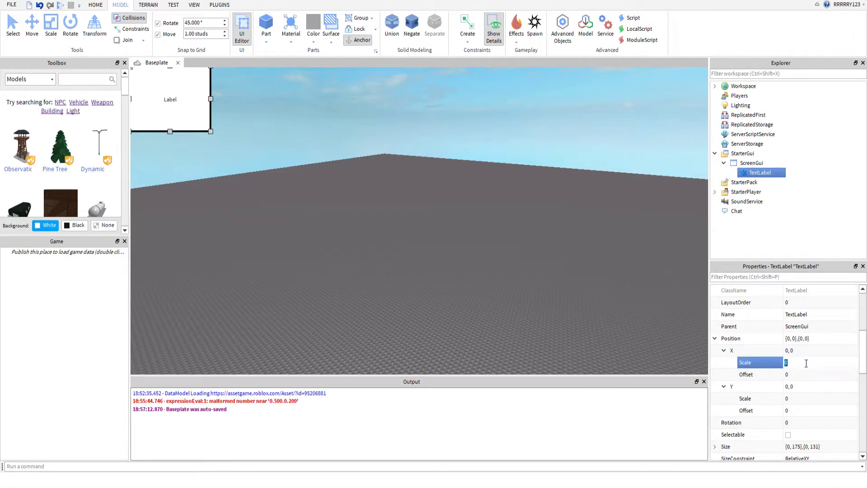
pyautogui.click(807, 364)
pyautogui.write('.5')
pyautogui.press('Return')
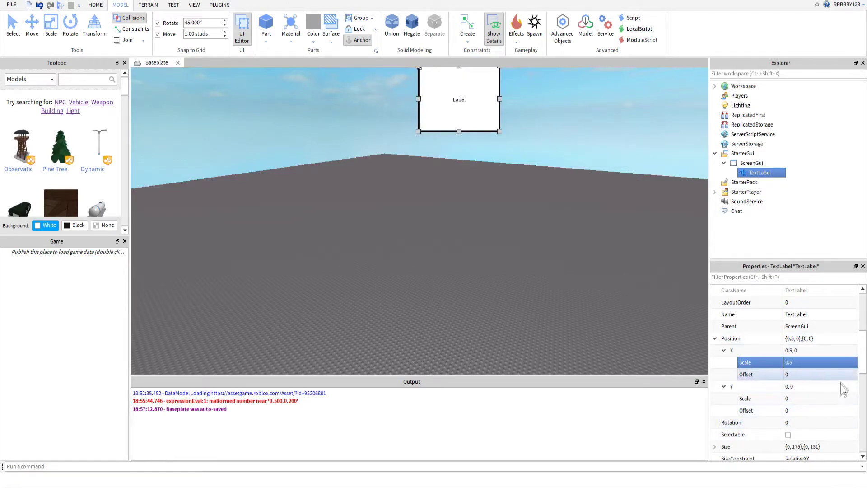
# Set Position Y Scale to 0.5 and drag the label until it centres on screen.
pyautogui.click(825, 403)
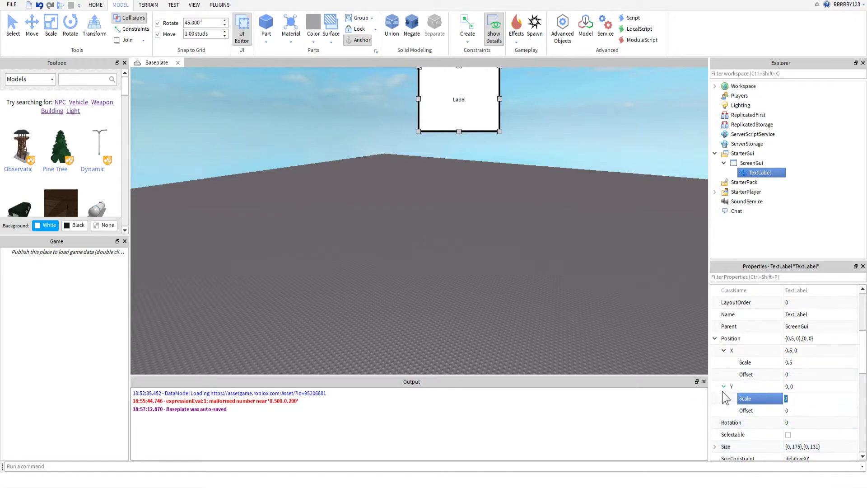
pyautogui.write('0.5')
pyautogui.press('Return')
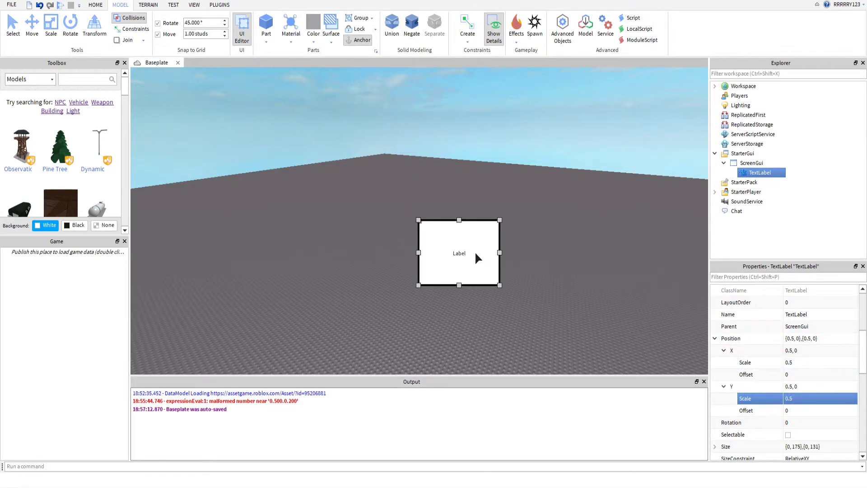
pyautogui.moveTo(478, 247); pyautogui.dragTo(440, 242)
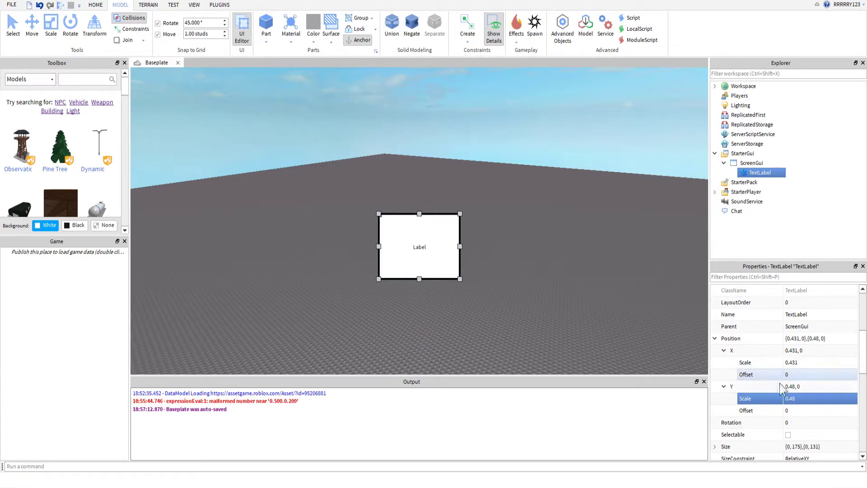
# Drag the label up to {0.431, 0},{0.397, 0} and collapse the Position rows.
pyautogui.moveTo(446, 262); pyautogui.dragTo(445, 236)
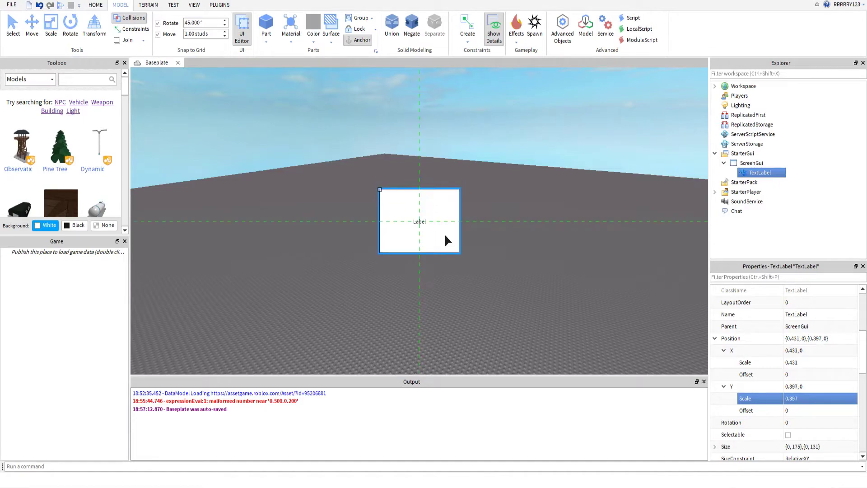
pyautogui.click(724, 386)
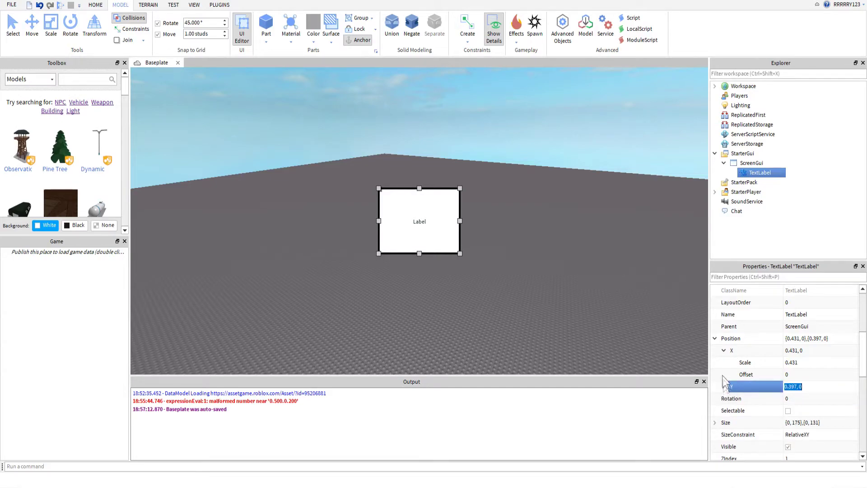
pyautogui.click(725, 350)
pyautogui.click(715, 338)
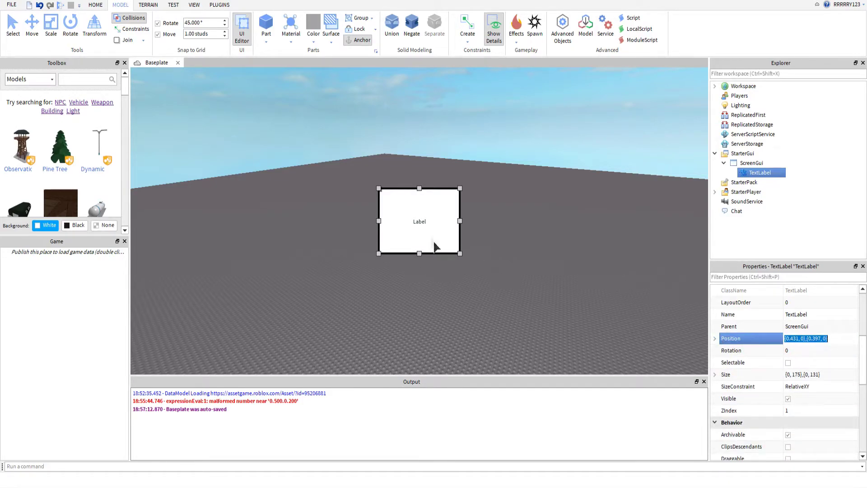
pyautogui.click(800, 378)
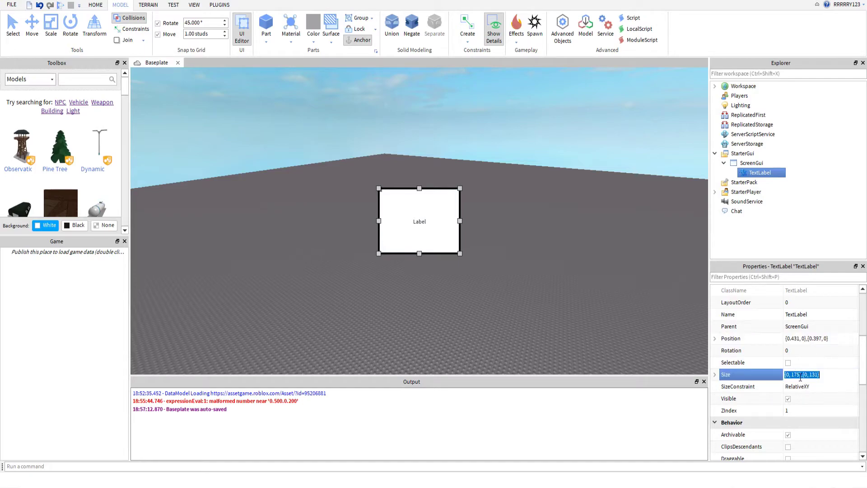
# Clear the {0,175},{0,131} Size and resize the label to scale-based {0.156, 0},{0.197, 0}.
pyautogui.click(715, 375)
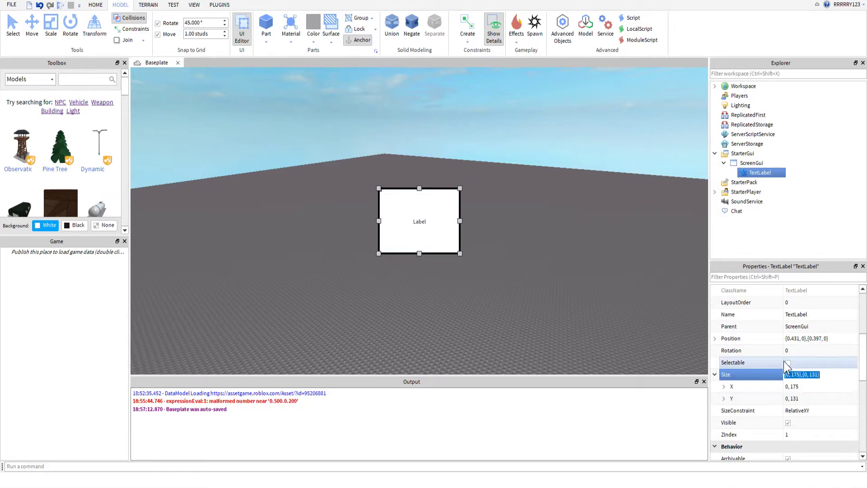
pyautogui.press('BackSpace')
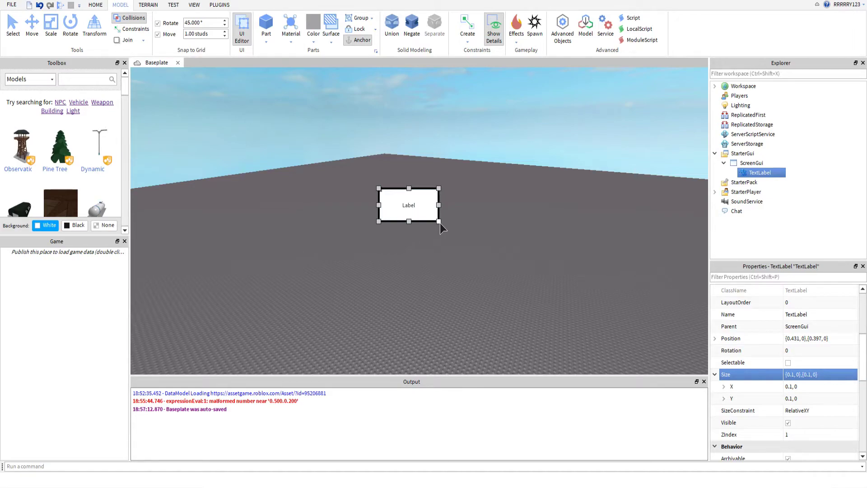
pyautogui.moveTo(439, 222); pyautogui.dragTo(199, 109)
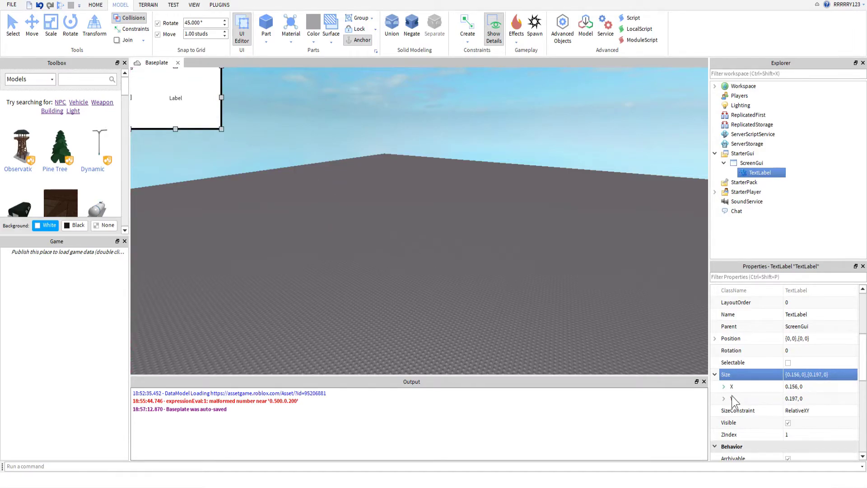
# Set the label's Size X Scale to 1 for a full-width bar.
pyautogui.click(785, 375)
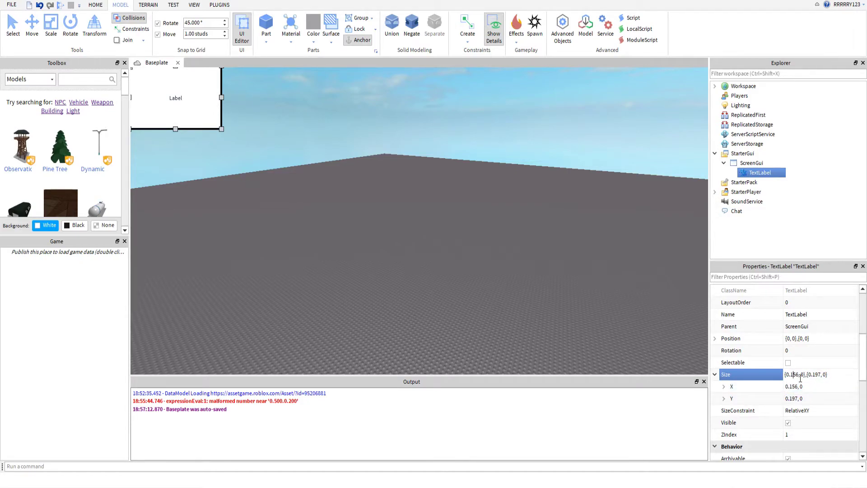
pyautogui.click(725, 387)
pyautogui.click(792, 398)
pyautogui.write('1')
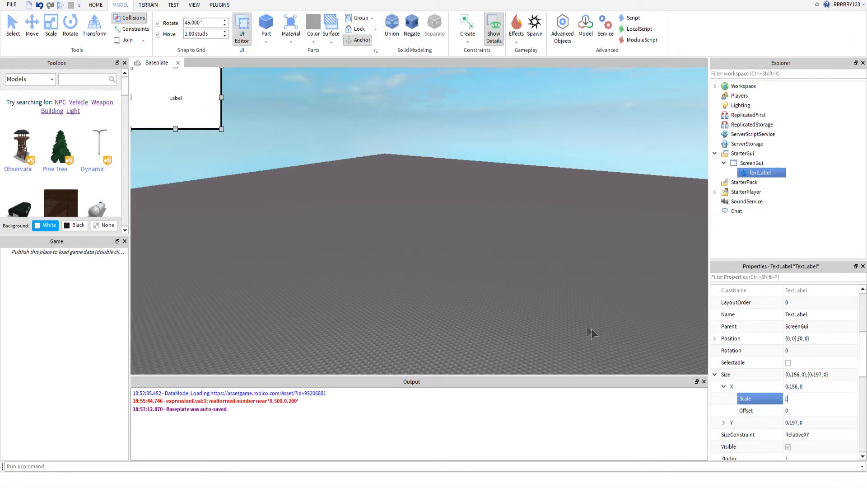
pyautogui.press('Return')
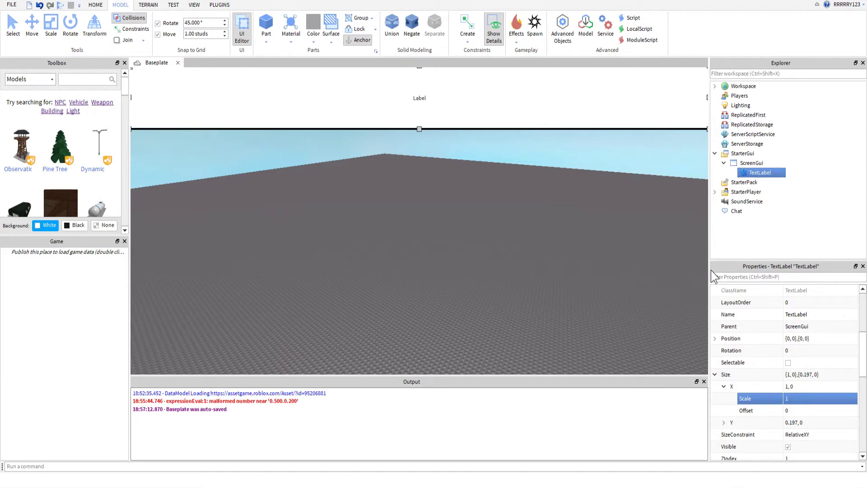
# Resize the panel splitters to enlarge the Explorer, Properties and output areas.
pyautogui.moveTo(709, 271); pyautogui.dragTo(746, 311)
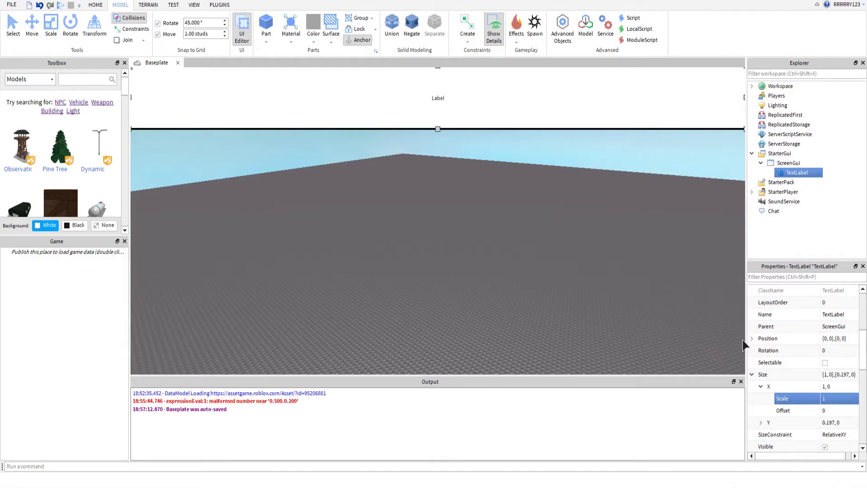
pyautogui.moveTo(744, 340); pyautogui.dragTo(709, 343)
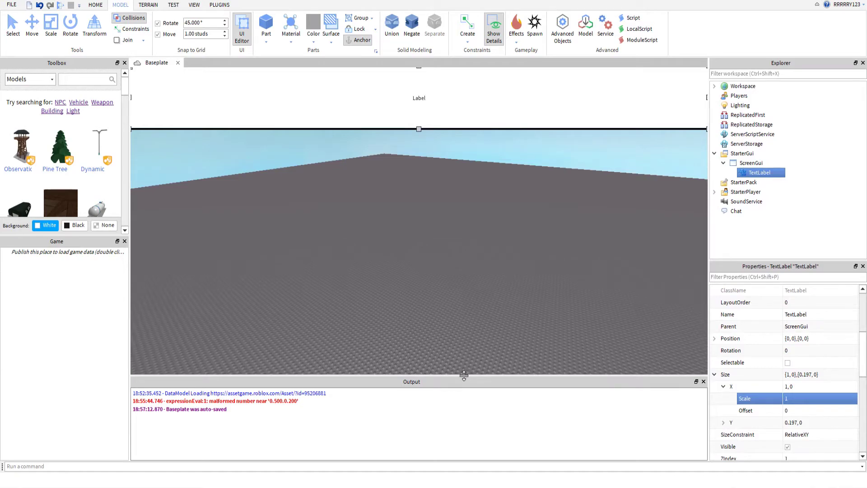
pyautogui.moveTo(464, 375); pyautogui.dragTo(501, 383)
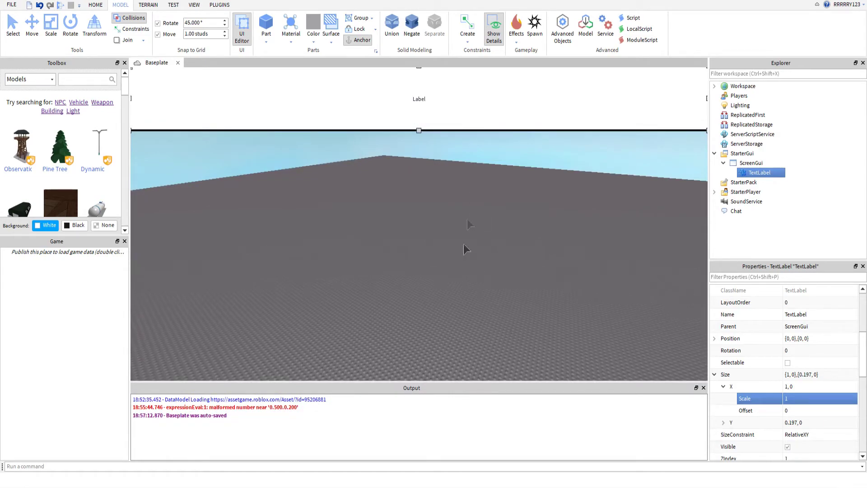
# Drag the 537×130 label around until it sits near viewport centre at 371, 240.
pyautogui.moveTo(450, 383); pyautogui.dragTo(454, 363)
pyautogui.moveTo(481, 121); pyautogui.dragTo(520, 163)
pyautogui.moveTo(171, 109); pyautogui.dragTo(297, 126)
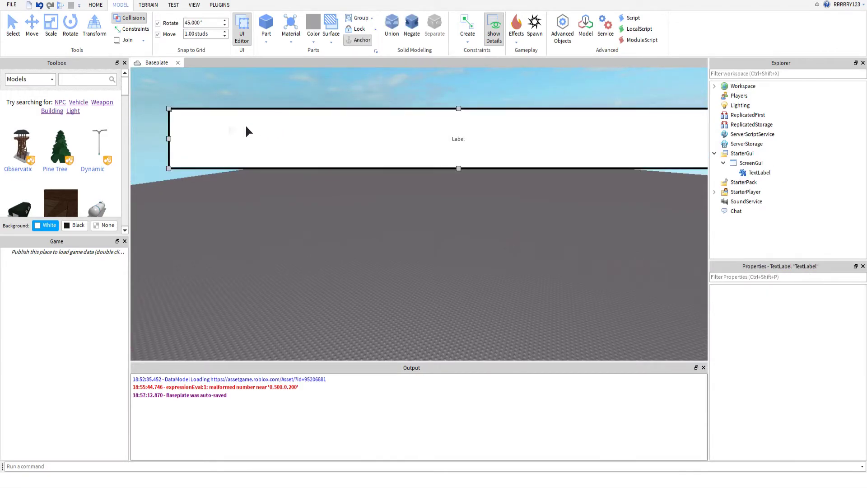
pyautogui.moveTo(170, 111); pyautogui.dragTo(392, 202)
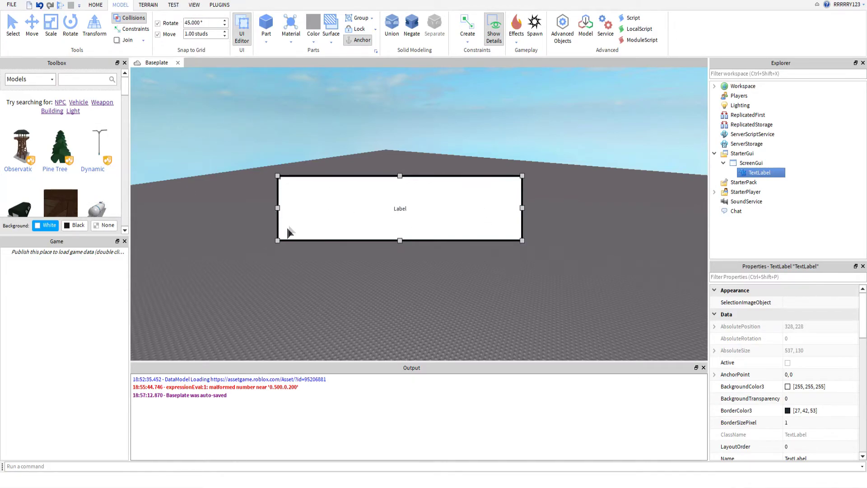
pyautogui.moveTo(325, 227); pyautogui.dragTo(289, 255)
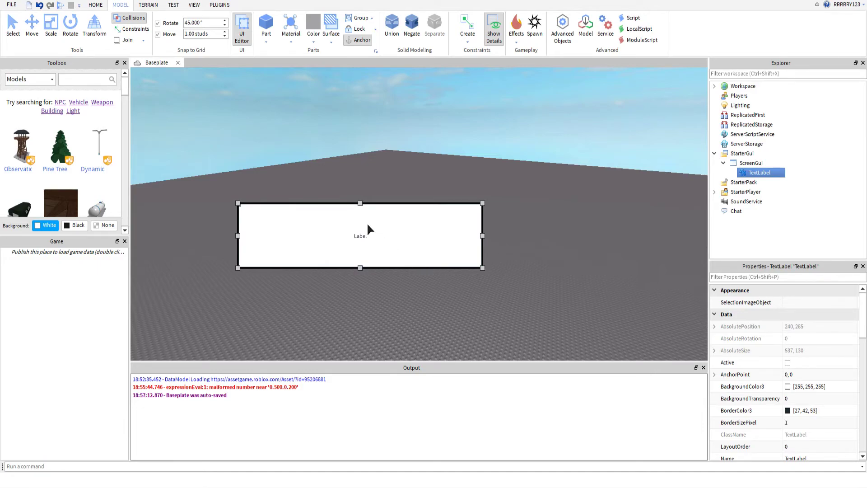
pyautogui.moveTo(398, 246); pyautogui.dragTo(454, 220)
# Enlarge the label to 789×380, centre it at 245, 133, and resize the output area.
pyautogui.click(543, 179)
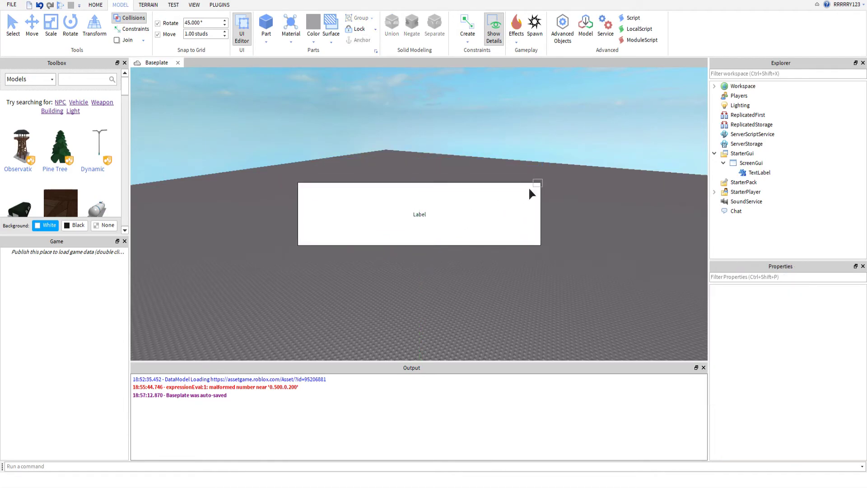
pyautogui.click(520, 202)
pyautogui.moveTo(541, 183); pyautogui.dragTo(598, 125)
pyautogui.moveTo(297, 246); pyautogui.dragTo(238, 300)
pyautogui.moveTo(391, 253); pyautogui.dragTo(390, 253)
pyautogui.click(455, 329)
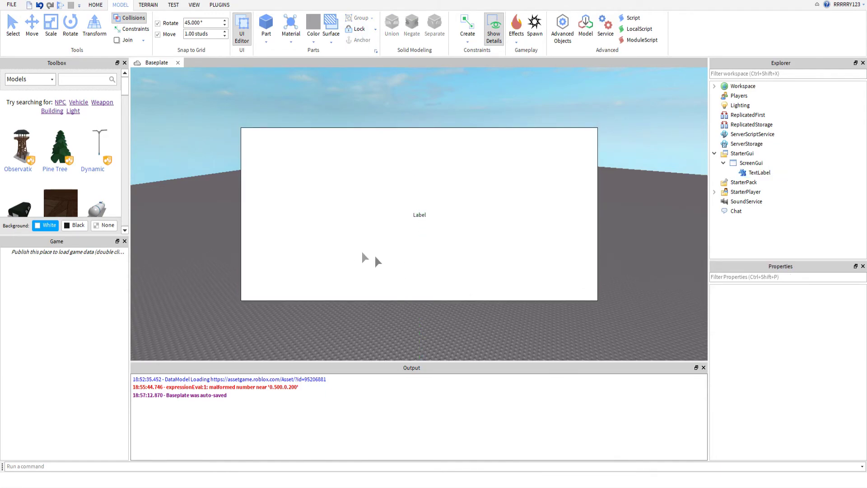
pyautogui.scroll(-5, 392, 320)
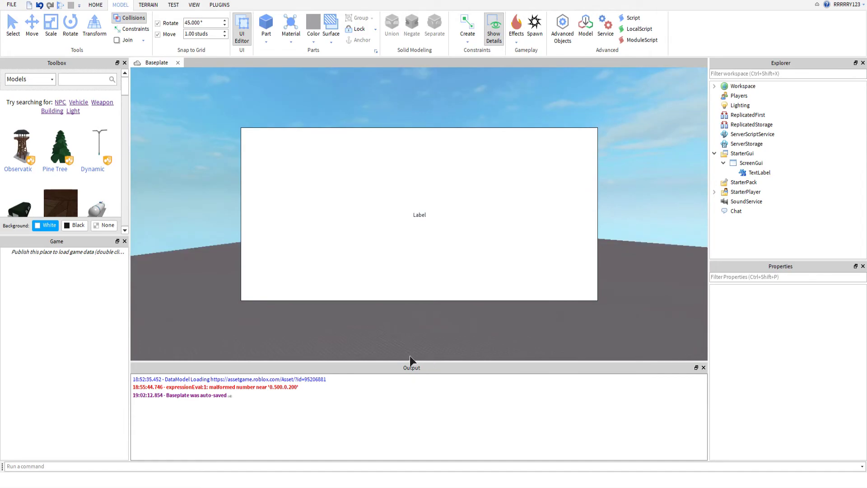
pyautogui.moveTo(410, 361); pyautogui.dragTo(424, 380)
pyautogui.click(414, 297)
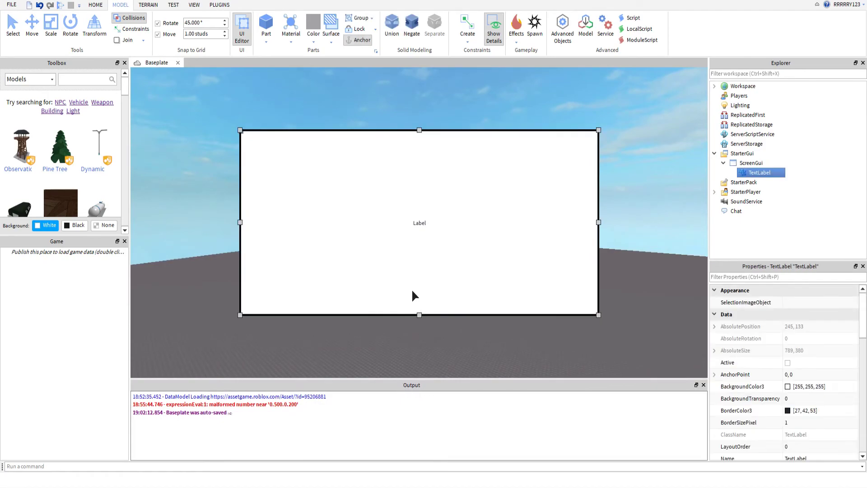
pyautogui.scroll(-4, 831, 392)
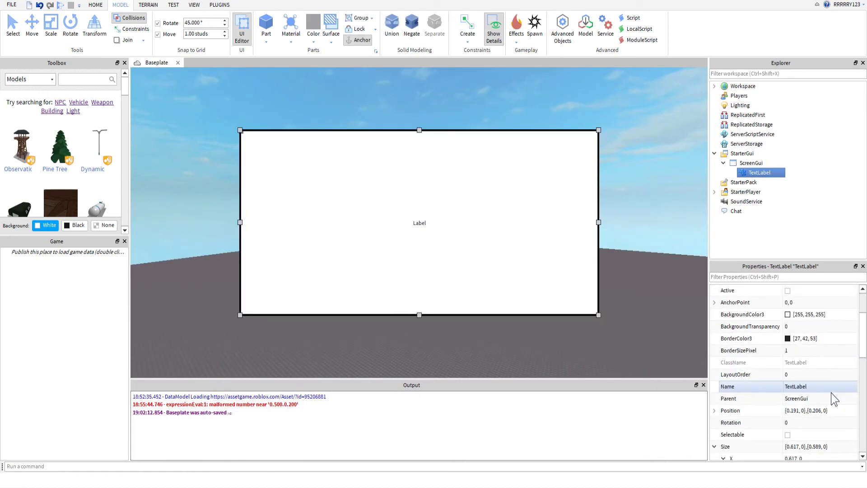
pyautogui.scroll(-1, 831, 393)
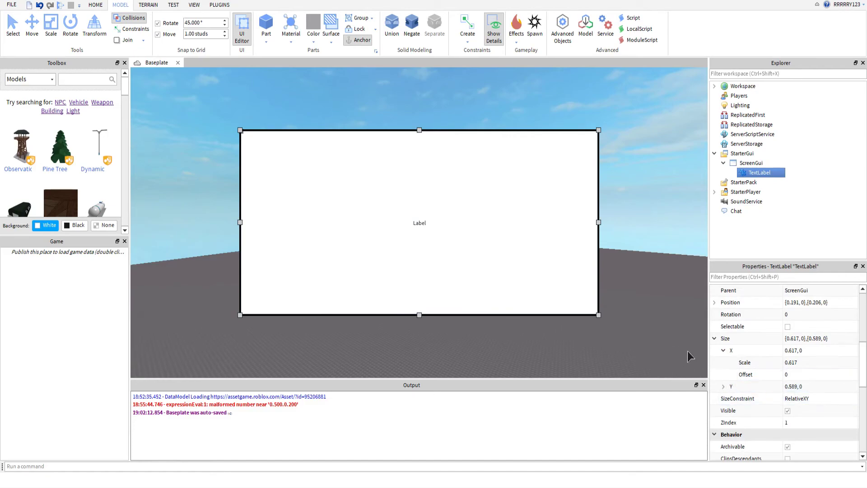
pyautogui.click(725, 352)
pyautogui.click(714, 340)
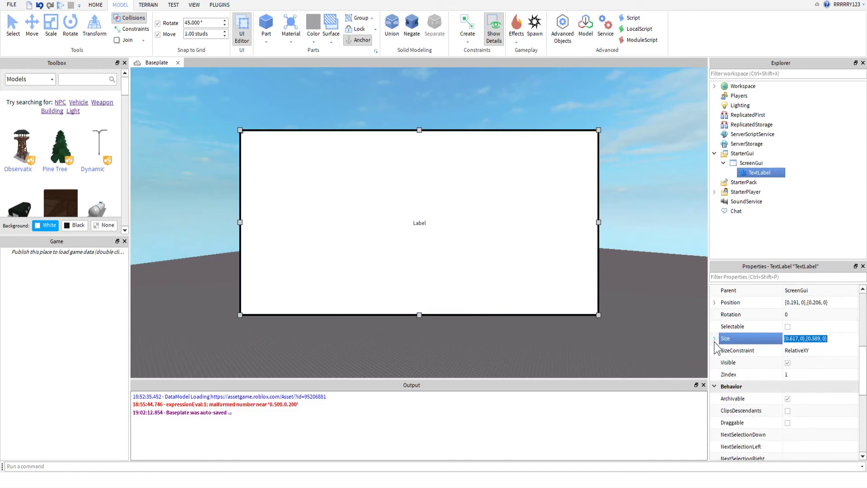
pyautogui.click(633, 318)
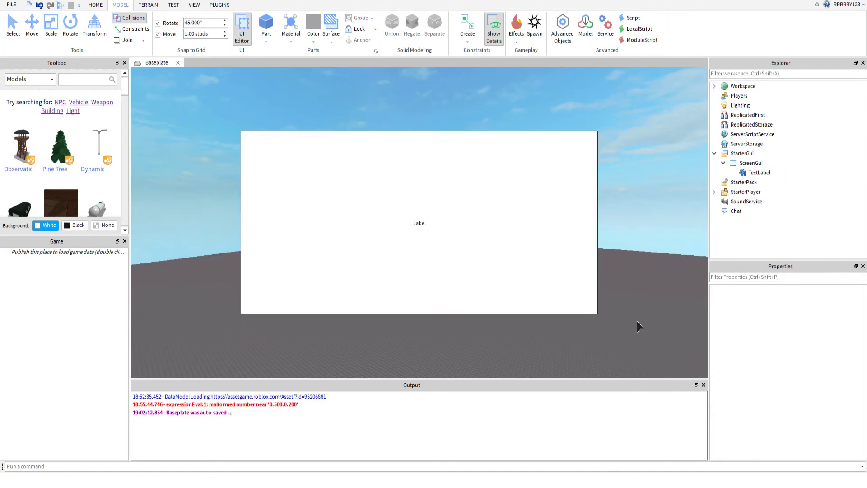